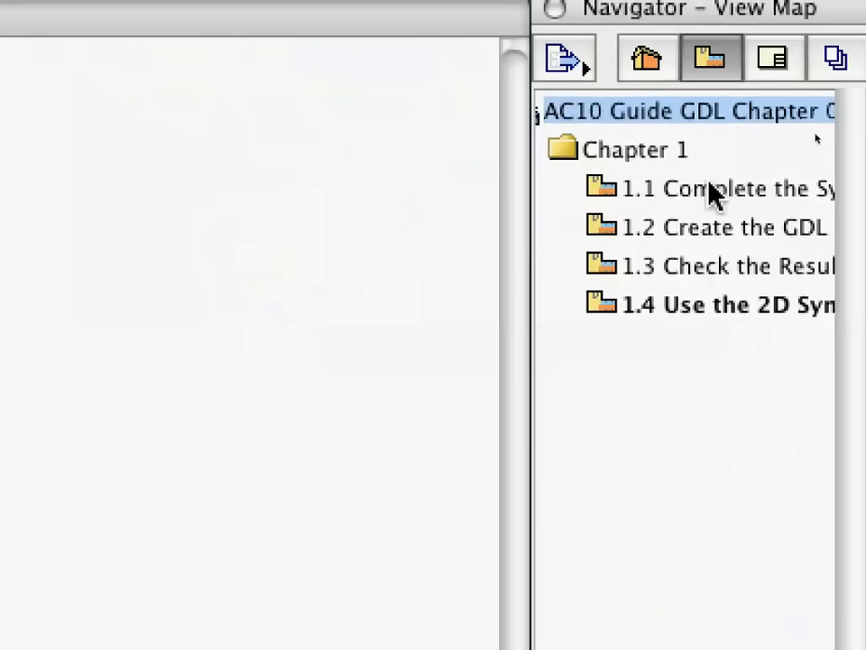
# Step: Open the '1.1 Complete the Symbol' view from the Navigator View Map
pyautogui.click(710, 191)
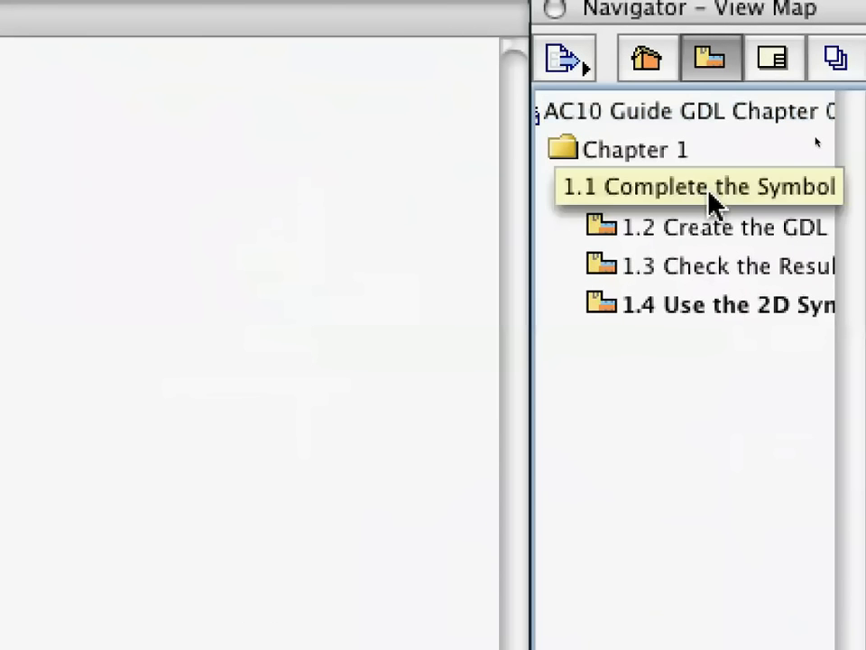
pyautogui.doubleClick(710, 200)
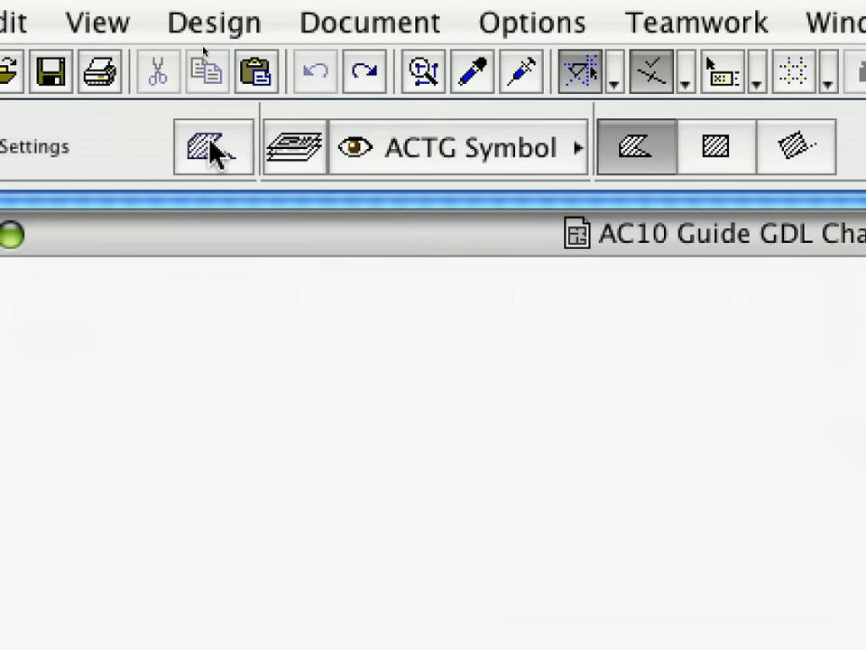
# Step: In the fill default settings, choose the Solid Fill pattern
pyautogui.click(214, 154)
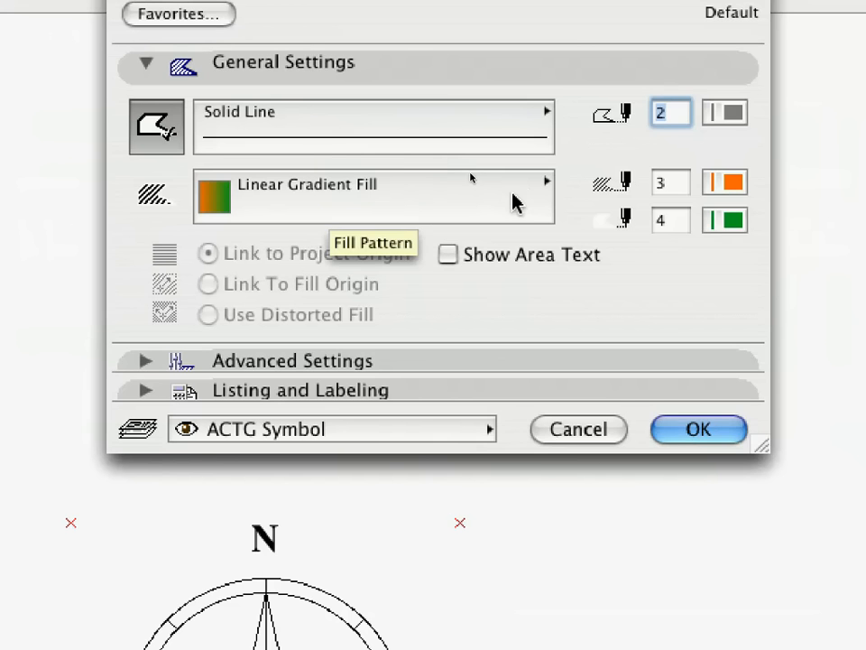
pyautogui.click(538, 193)
pyautogui.click(582, 23)
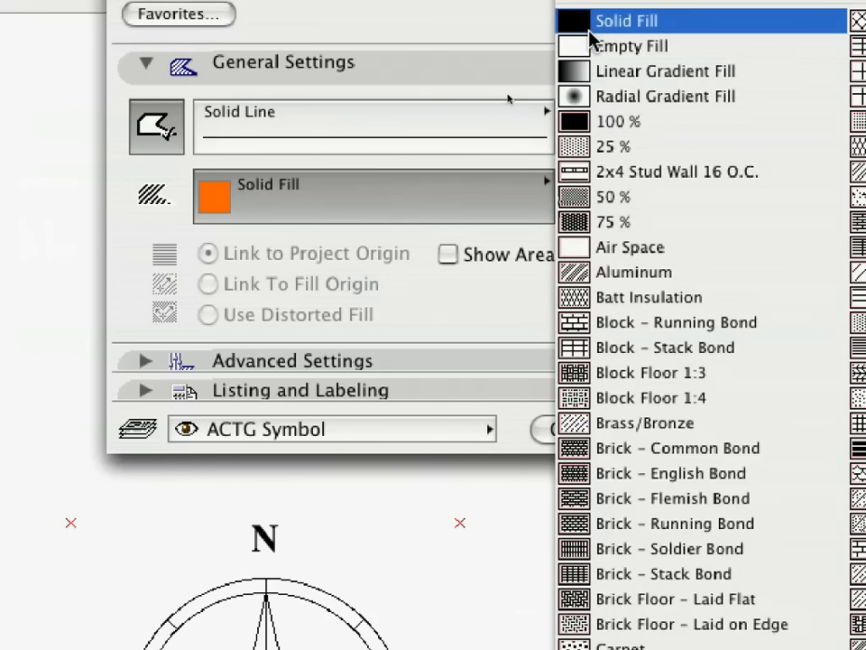
pyautogui.click(591, 34)
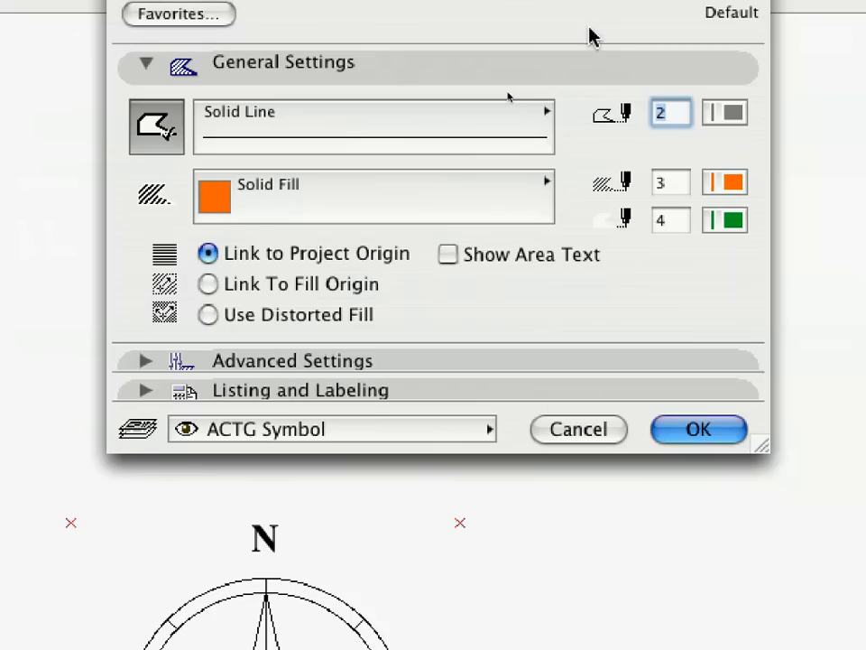
# Step: Set the outline, fill and background pens all to 1 and confirm the settings
pyautogui.doubleClick(667, 114)
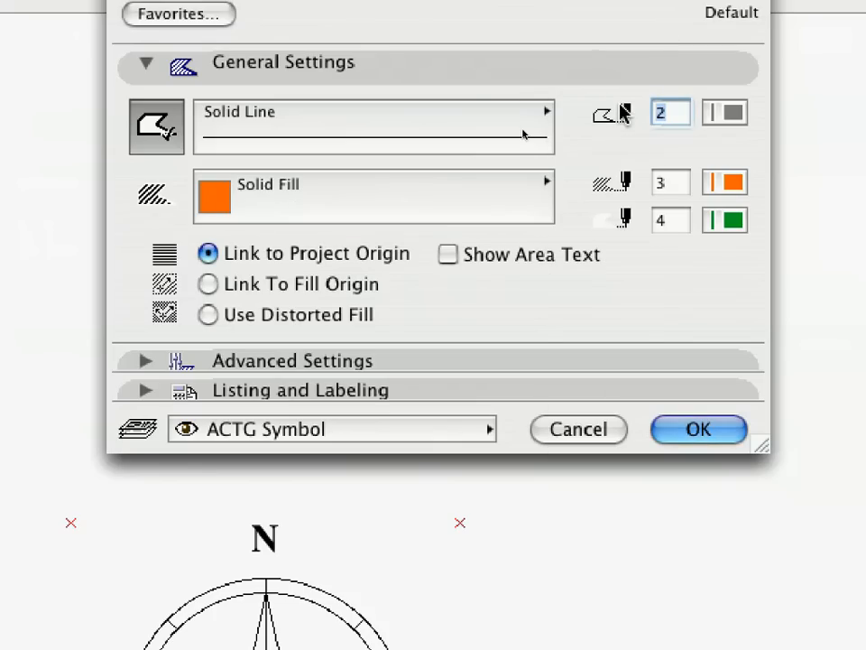
pyautogui.write('1')
pyautogui.press('Tab')
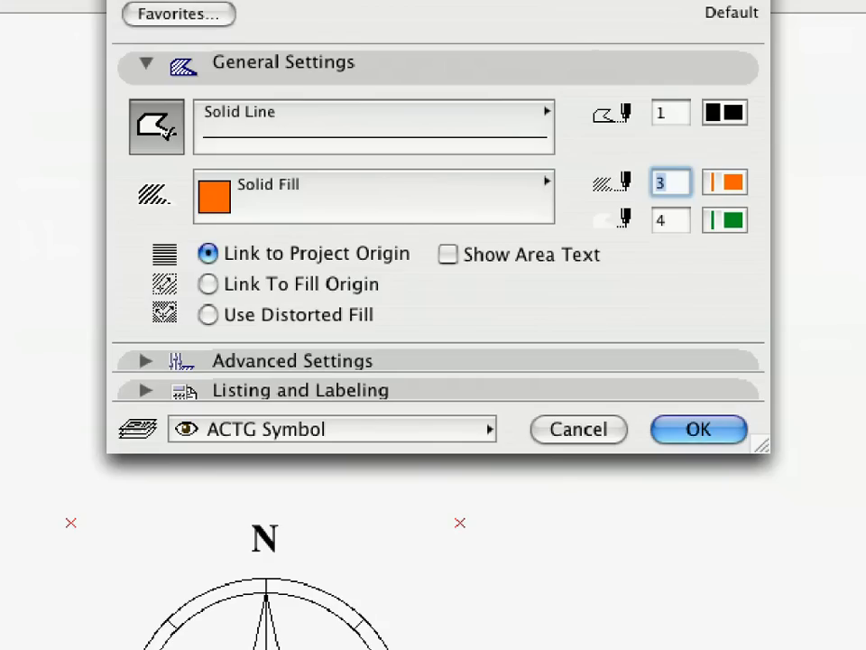
pyautogui.write('1')
pyautogui.press('Tab')
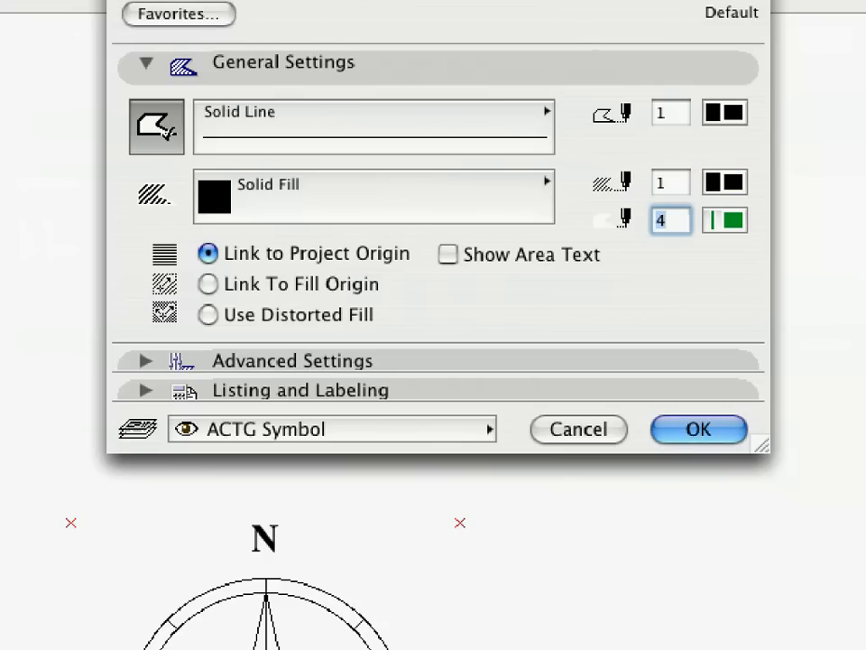
pyautogui.write('1')
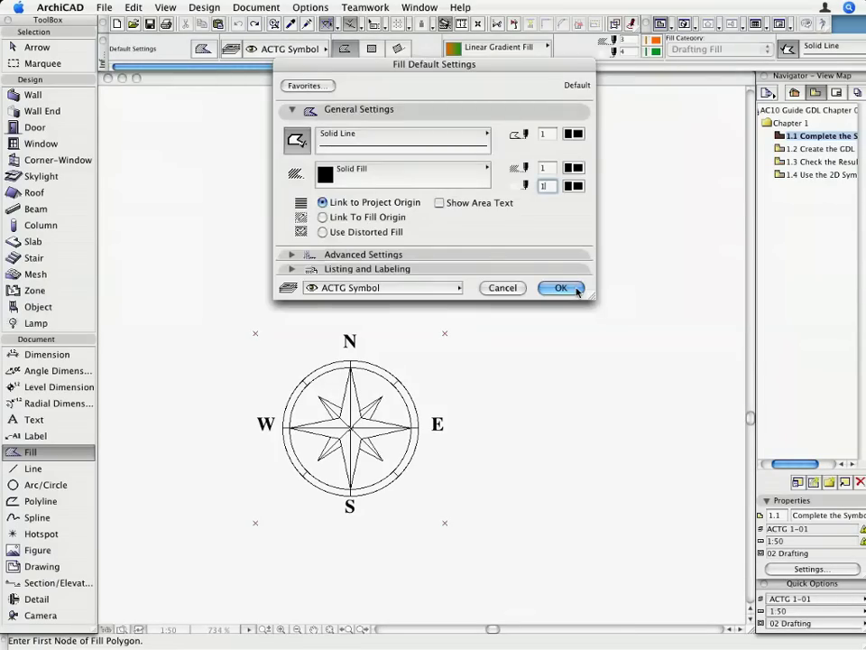
pyautogui.click(573, 288)
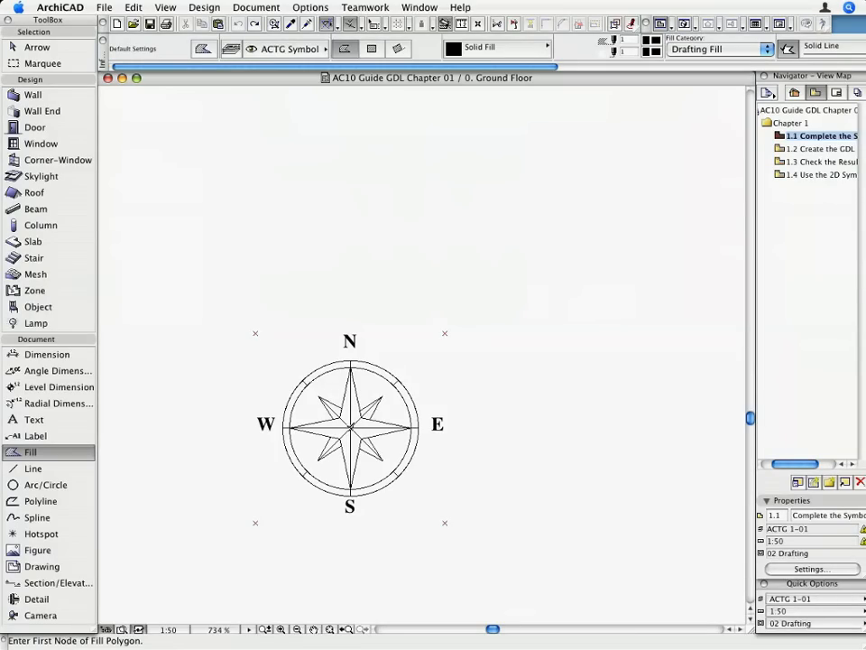
pyautogui.scroll(5, 352, 426)
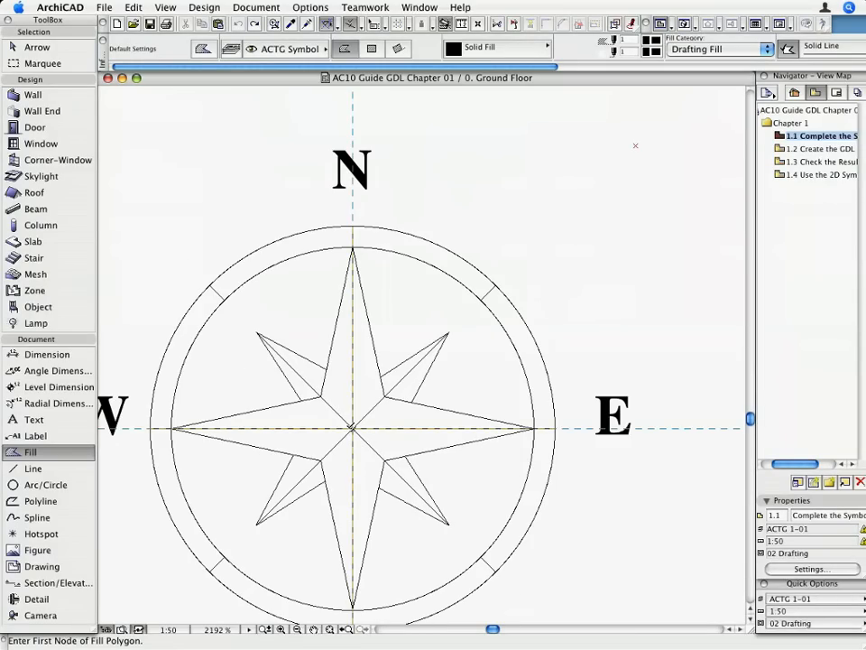
# Step: Fill the four alternating outer-ring segments (NW, NE-E, SE, SW) with solid black
pyautogui.click(264, 262)
pyautogui.click(526, 380)
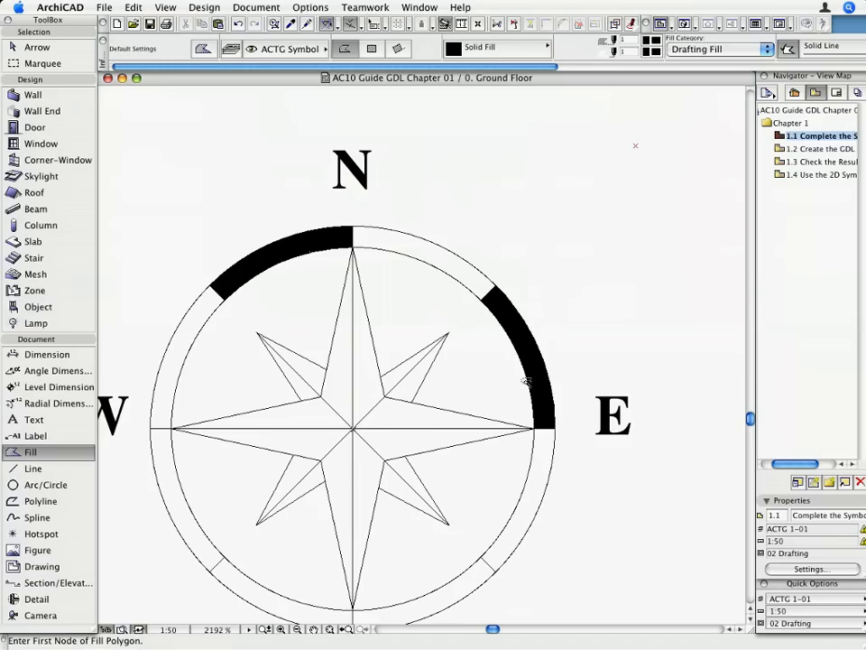
pyautogui.click(442, 595)
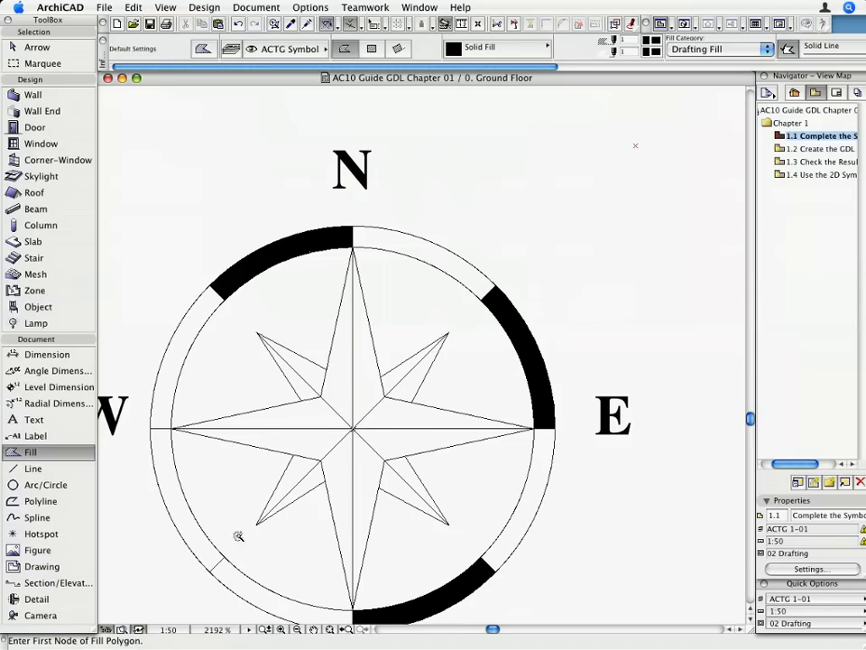
pyautogui.click(184, 527)
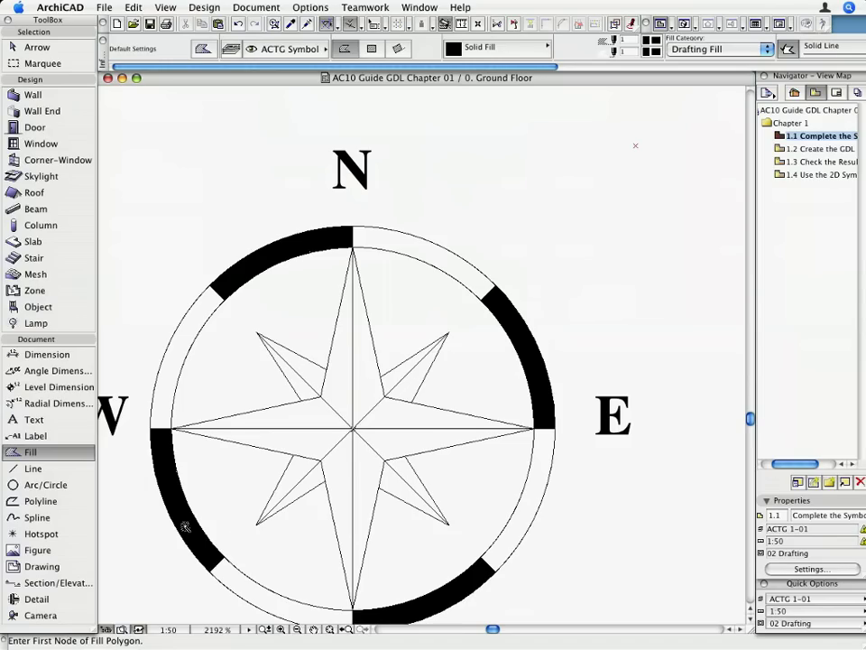
# Step: Fill one half of each of the eight compass star points with solid black
pyautogui.click(311, 374)
pyautogui.click(367, 383)
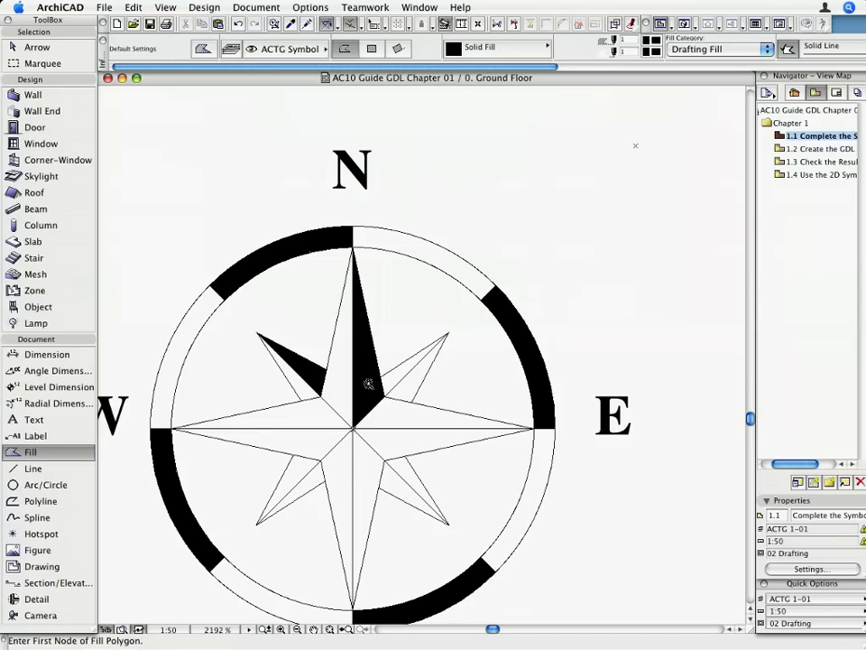
pyautogui.click(415, 386)
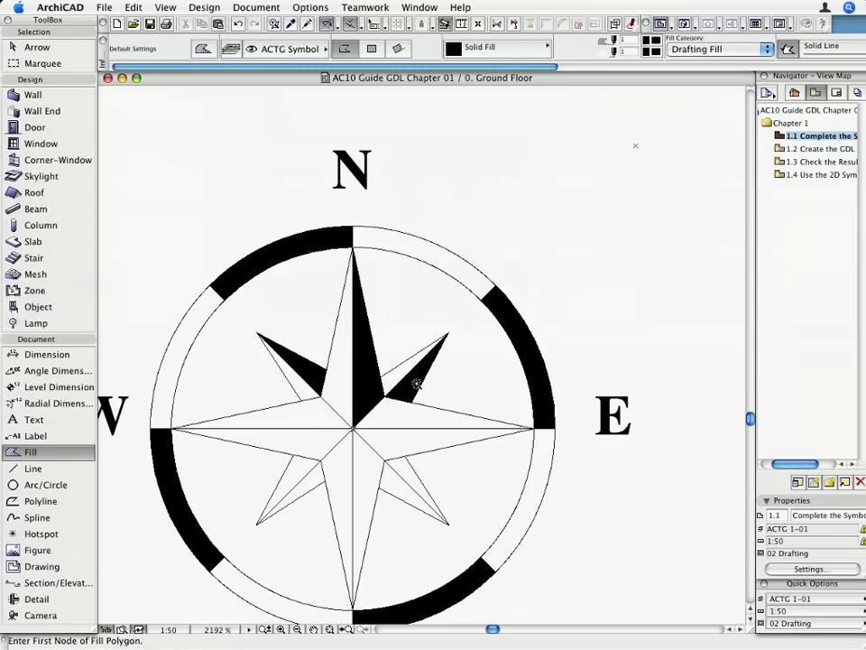
pyautogui.click(412, 444)
pyautogui.click(400, 486)
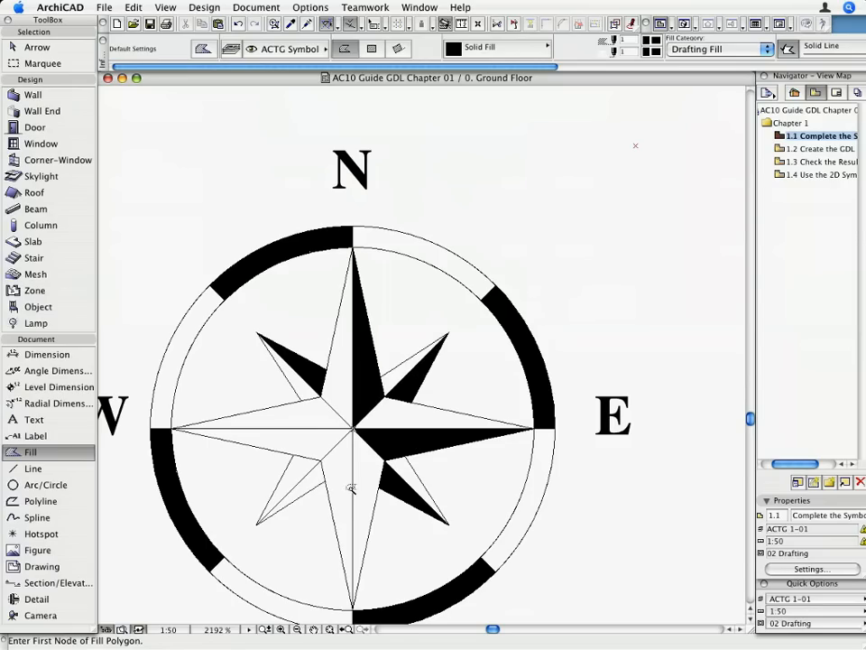
pyautogui.click(351, 488)
pyautogui.click(303, 456)
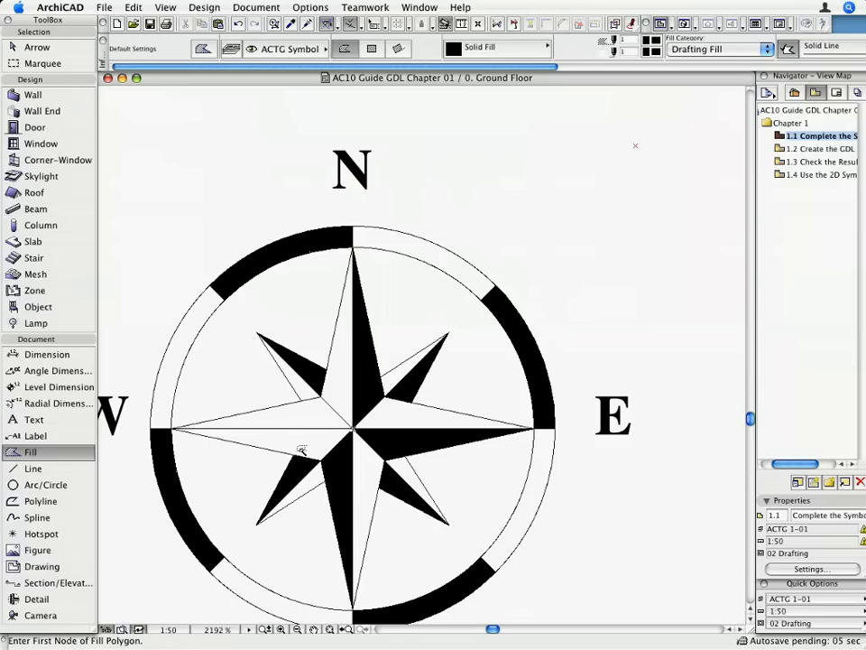
pyautogui.click(304, 413)
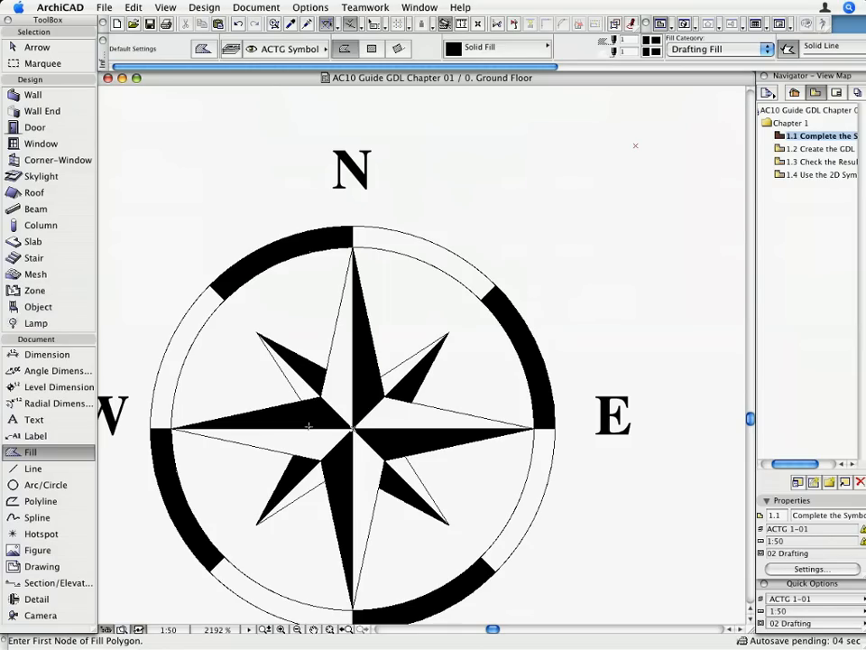
pyautogui.click(329, 629)
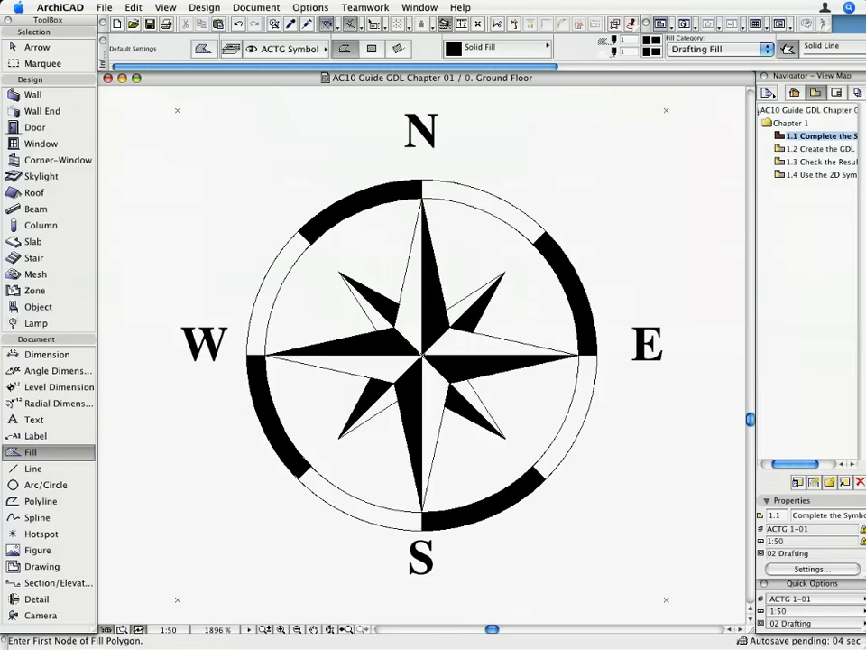